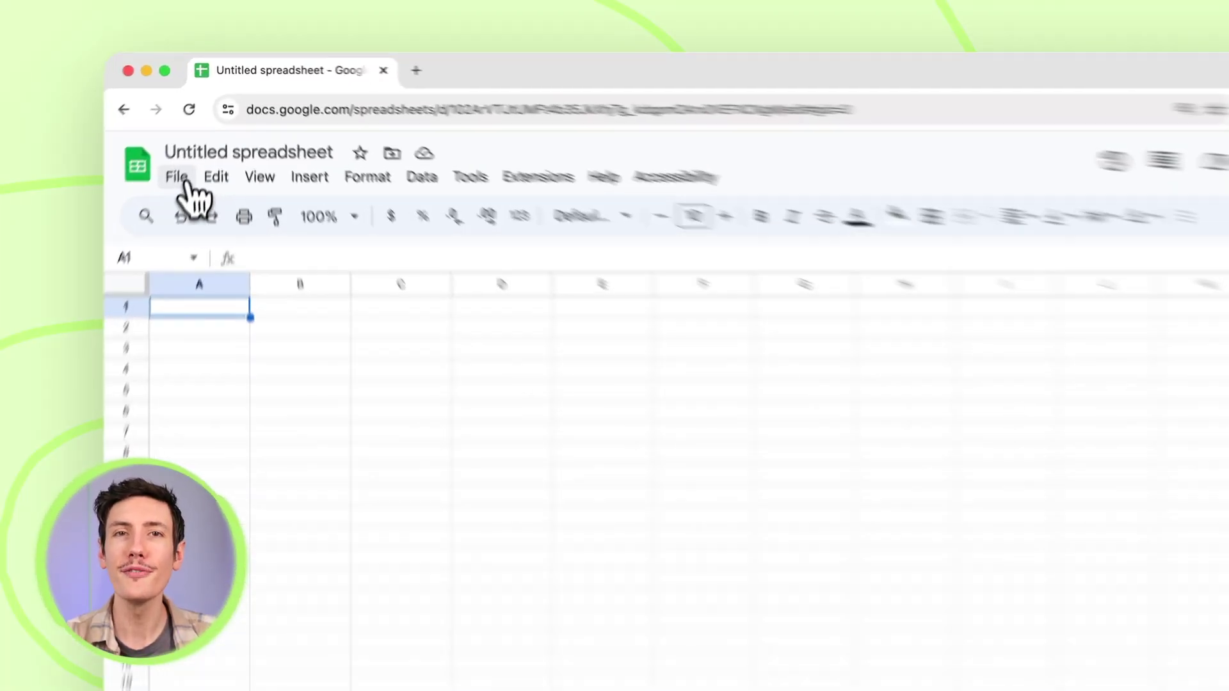
# - Open the Import file dialog from the File menu
pyautogui.click(198, 140)
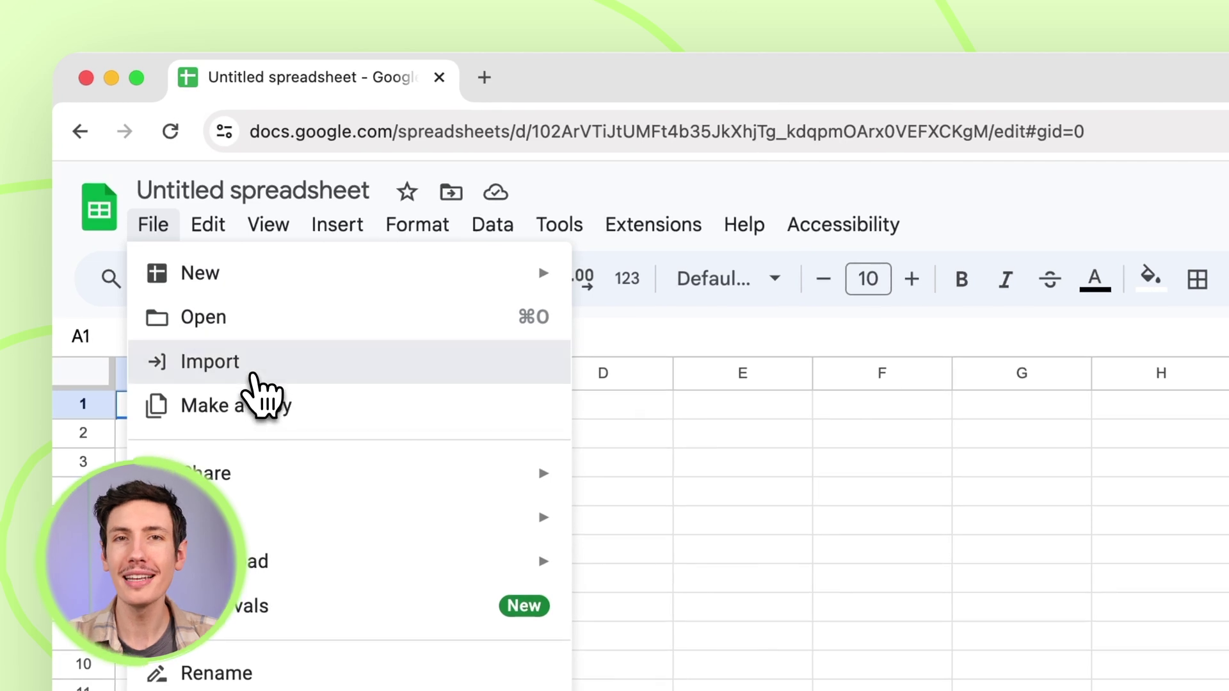
pyautogui.click(253, 374)
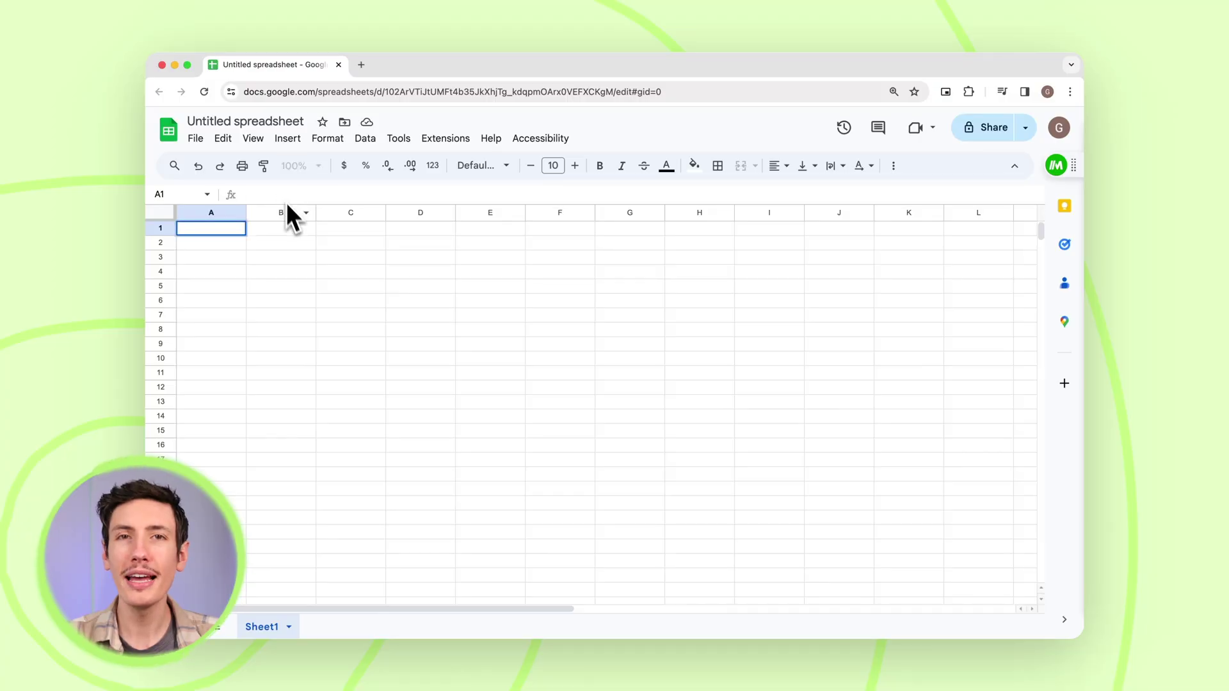
# - Enter =IMPORTRANGE in cell A1 to show the function suggestion
pyautogui.write('=IMPORTRANGE')
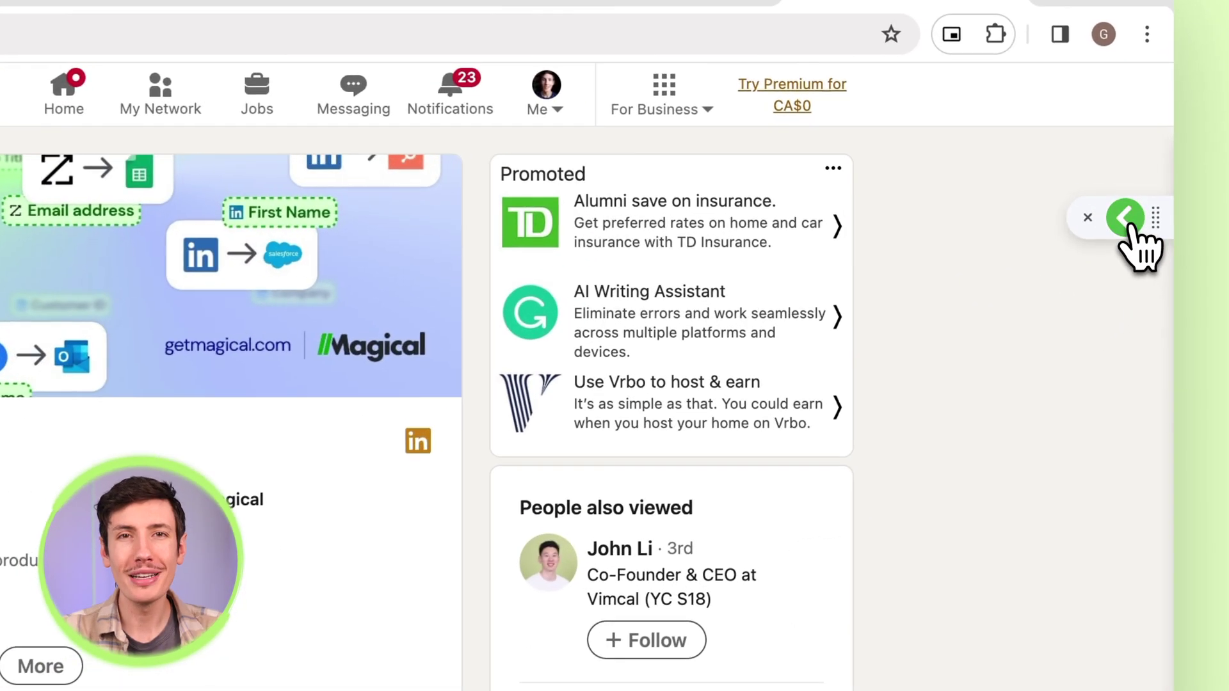
# - Use Magical to transfer the profile fields from all similar LinkedIn tabs to a new spreadsheet
pyautogui.click(1125, 218)
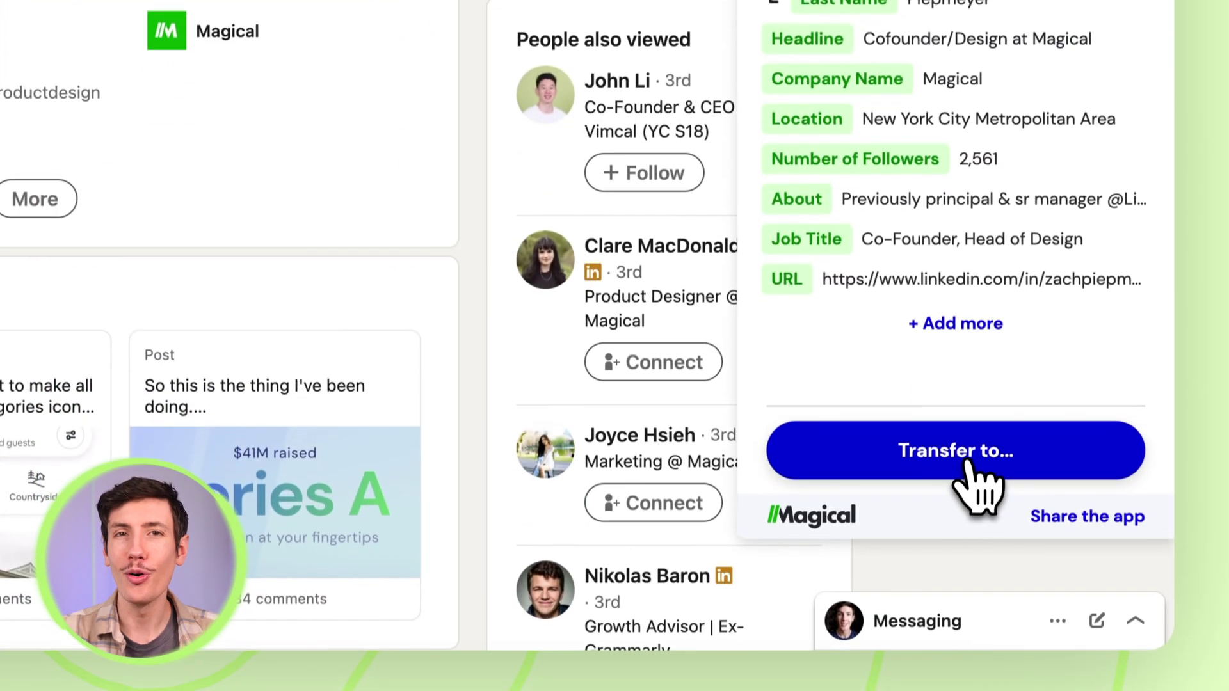
pyautogui.click(968, 451)
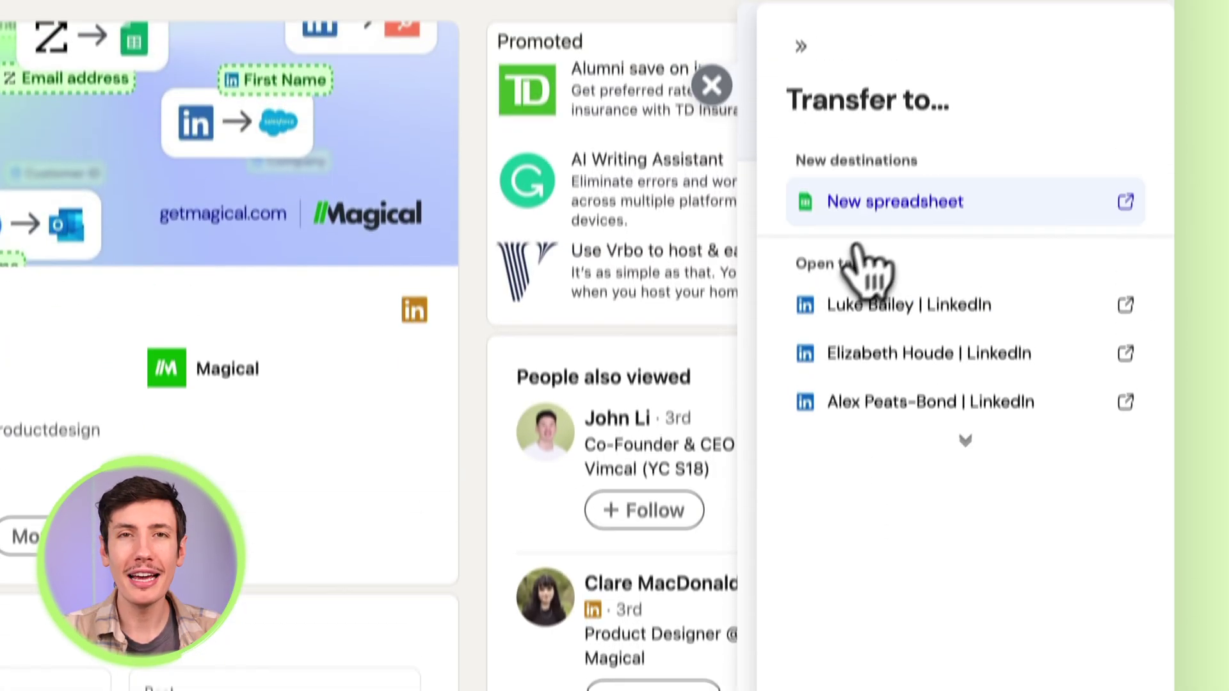
pyautogui.click(915, 259)
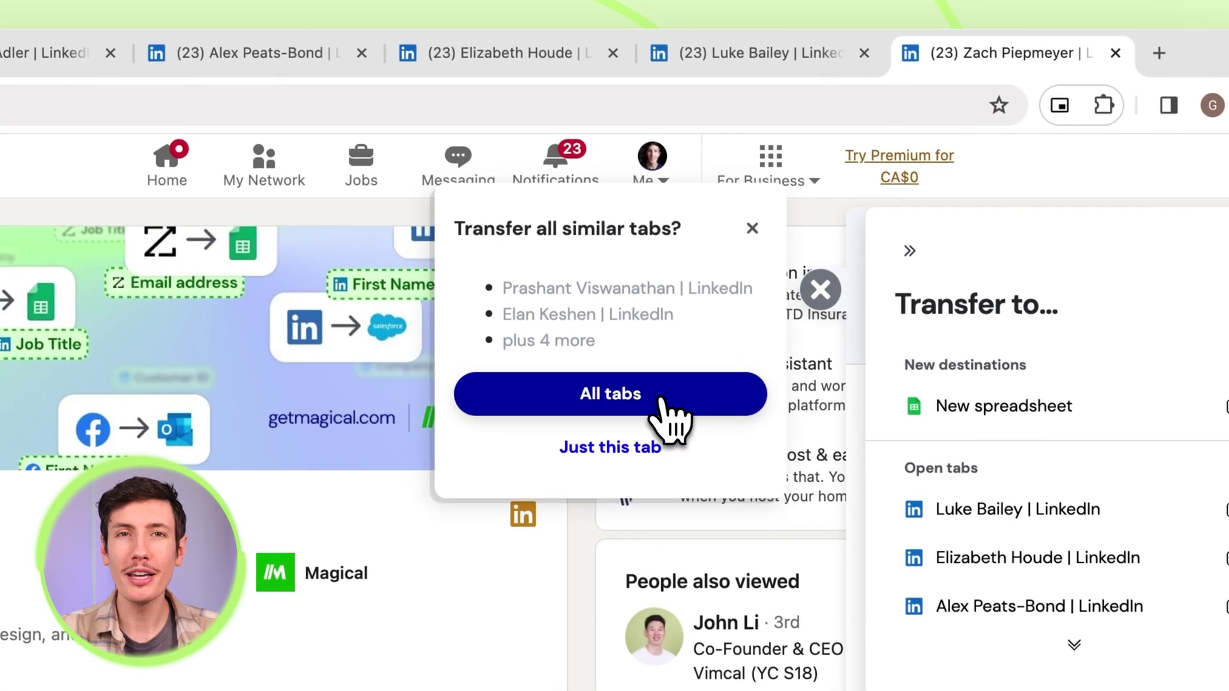
pyautogui.click(572, 282)
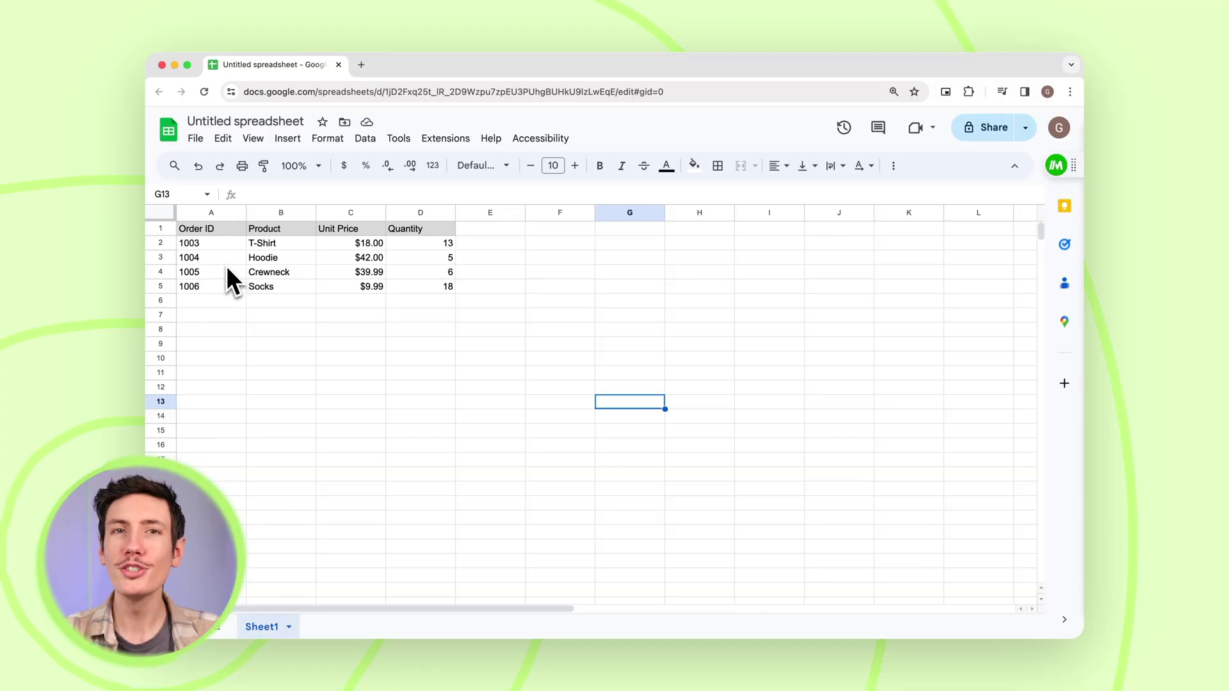
# - Add an 'Is not empty' conditional formatting rule to A3:D3 and choose its fill colour
pyautogui.click(222, 263)
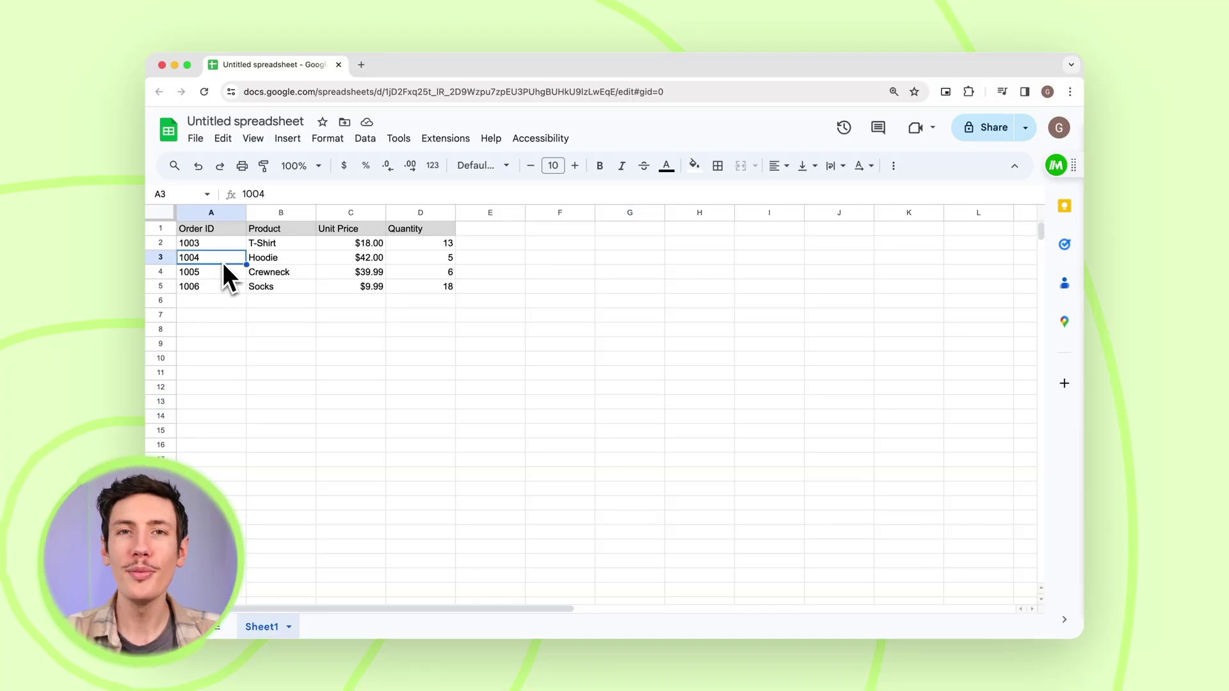
pyautogui.keyDown('shift'); pyautogui.click(430, 257); pyautogui.keyUp('shift')
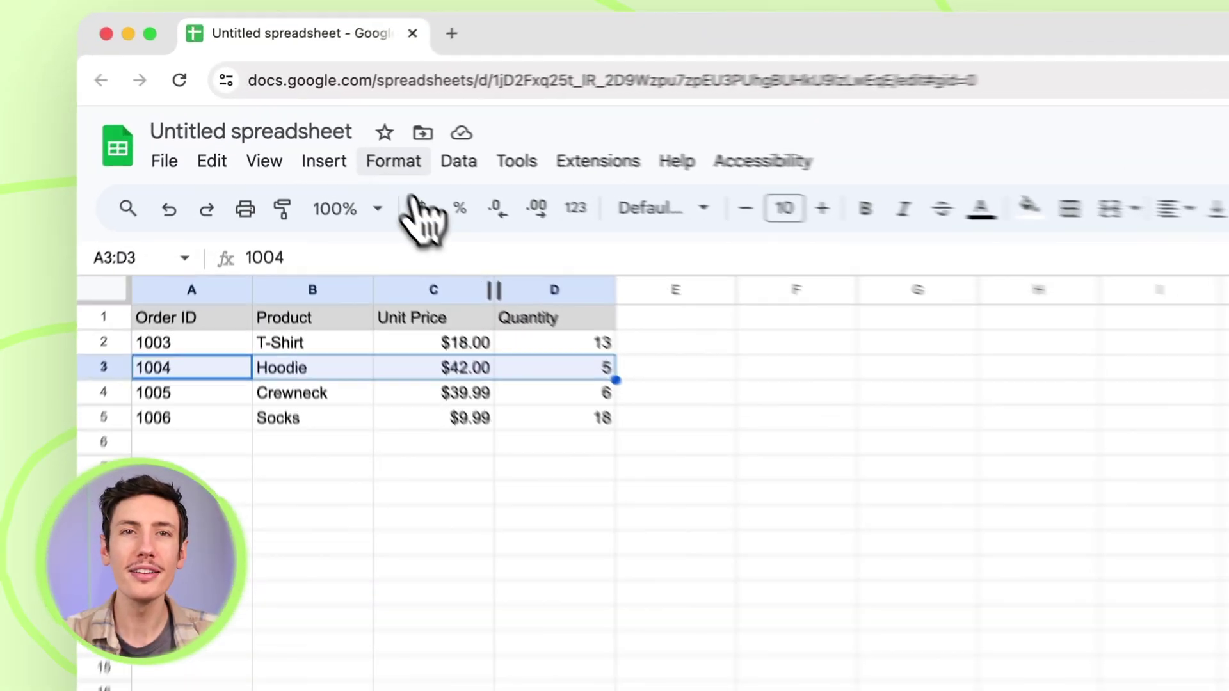
pyautogui.click(327, 138)
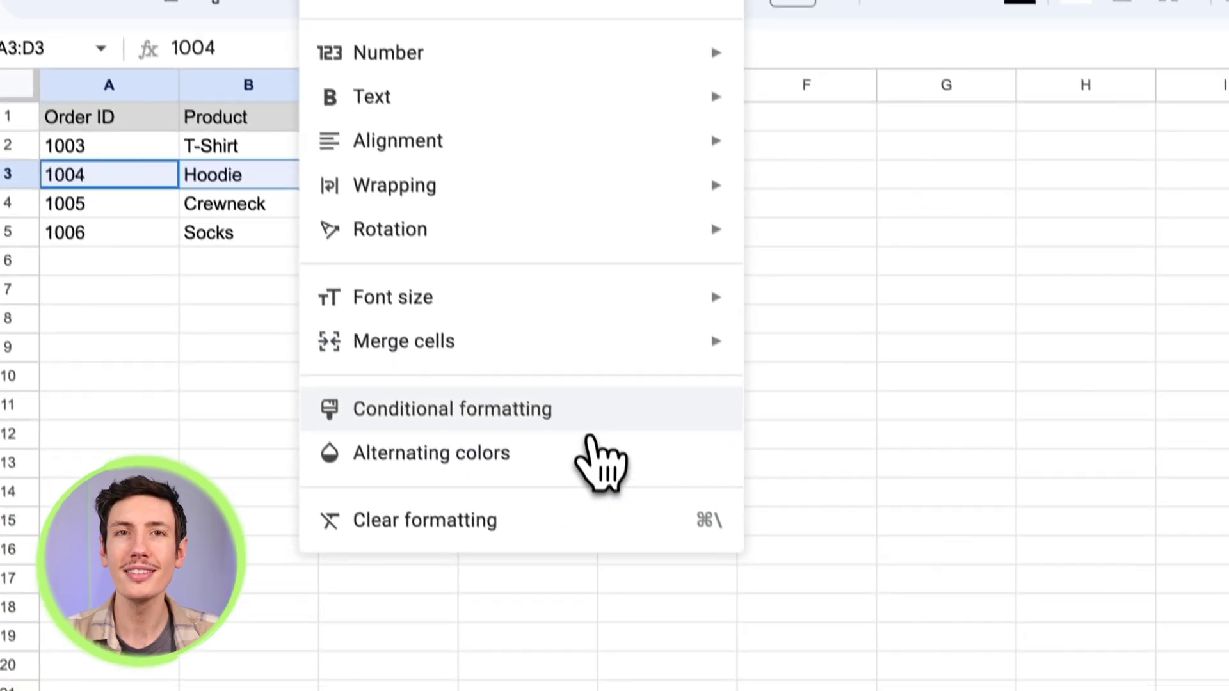
pyautogui.click(634, 636)
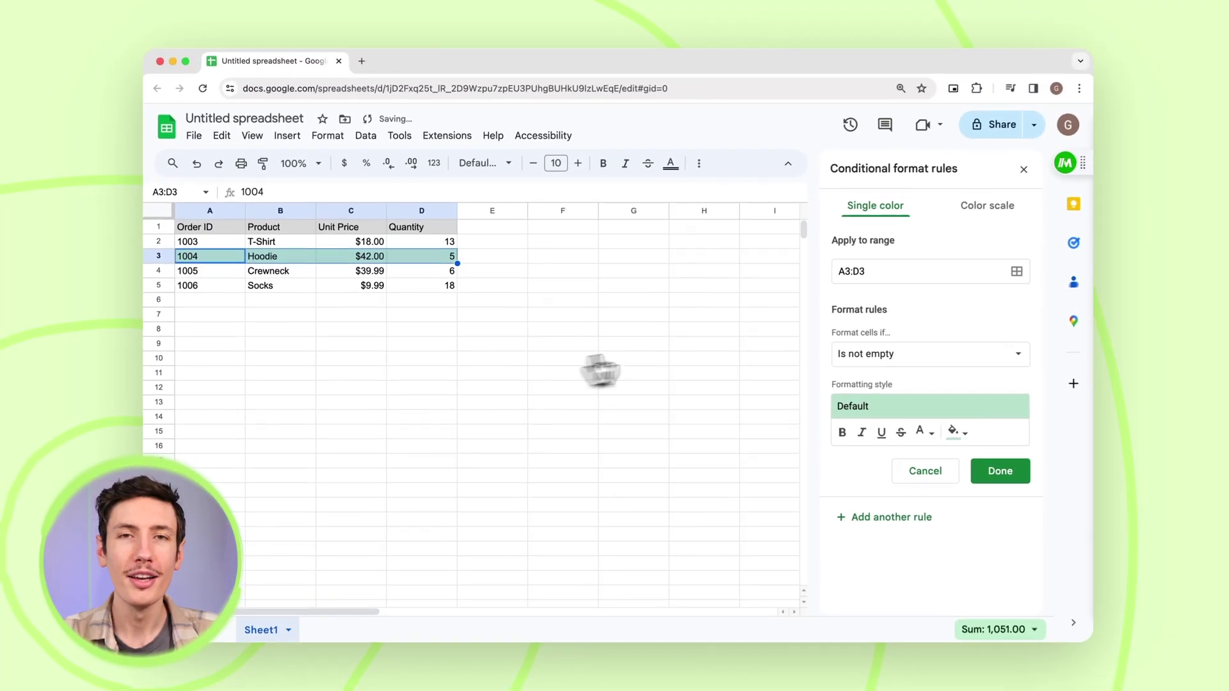
pyautogui.click(889, 352)
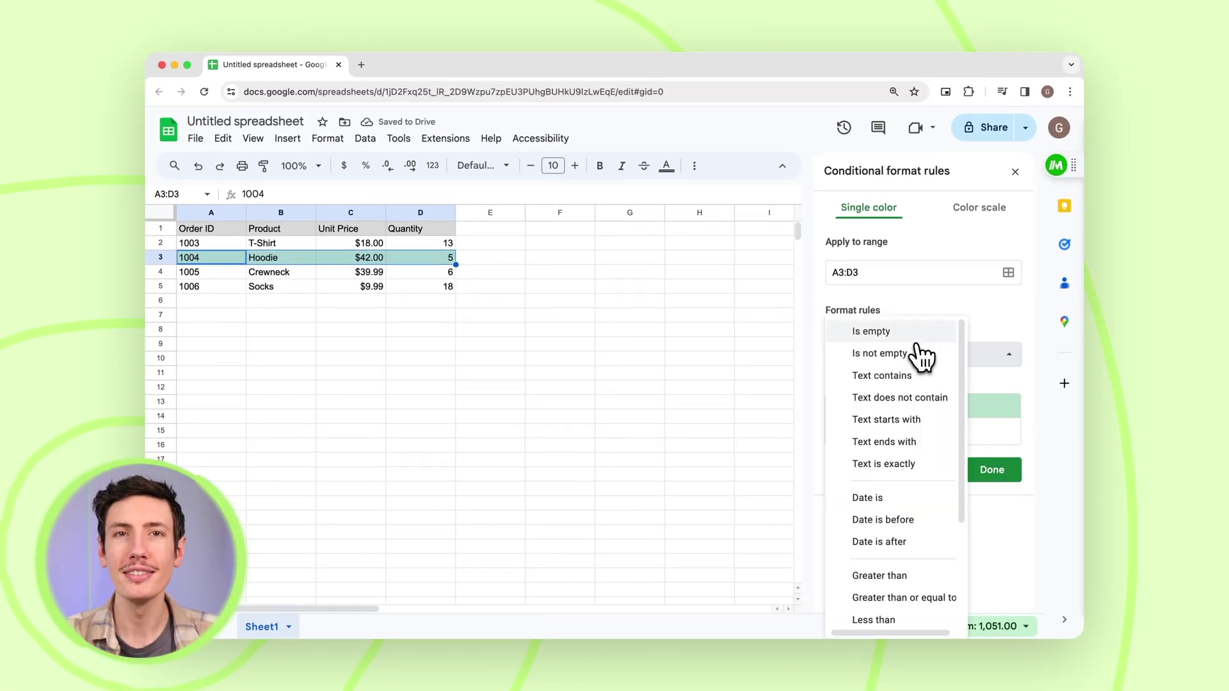
pyautogui.scroll(-1, 923, 356)
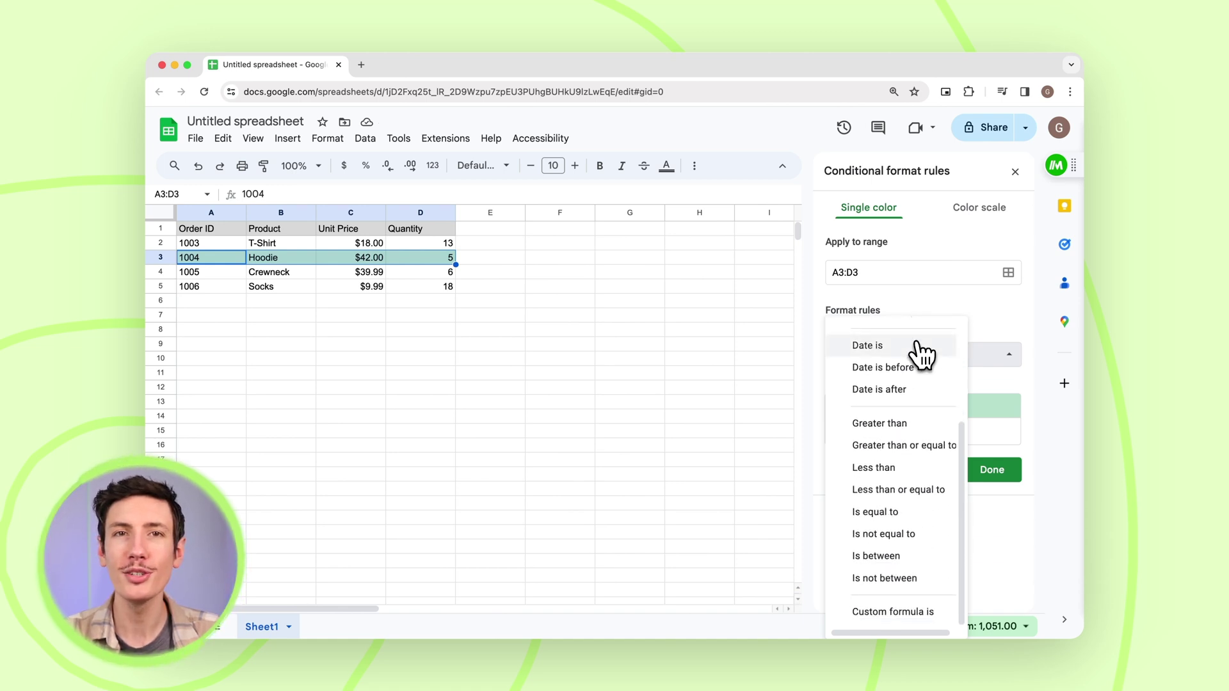
pyautogui.scroll(5, 905, 577)
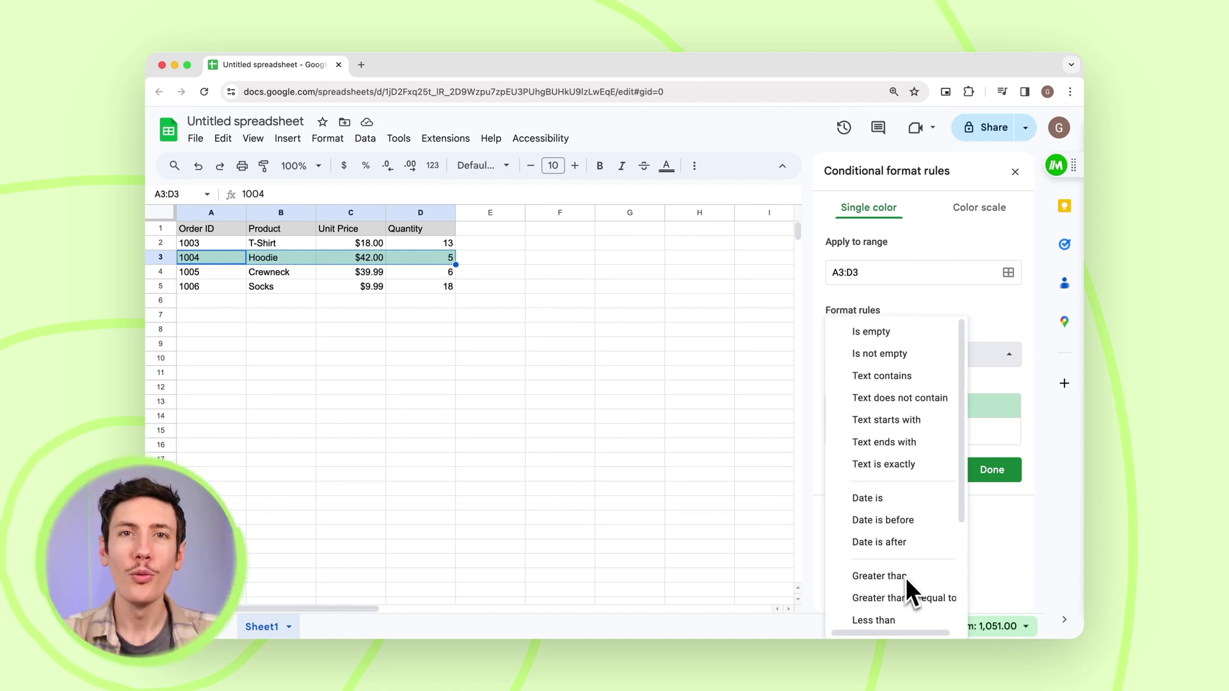
pyautogui.click(992, 333)
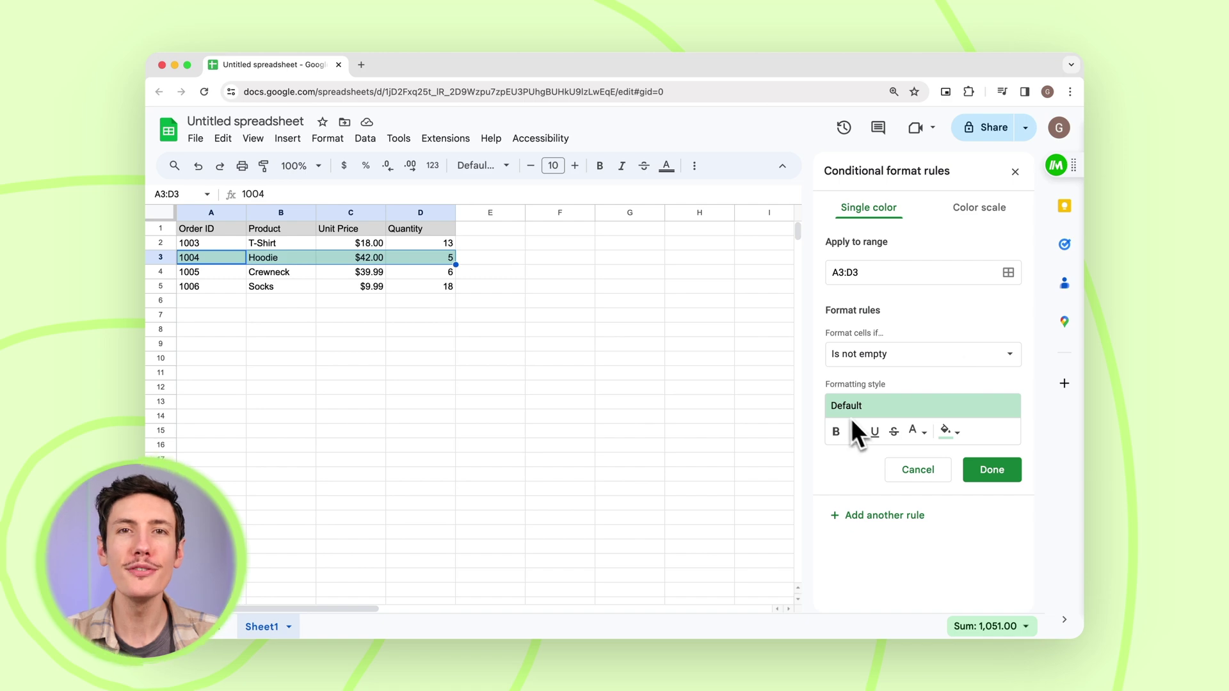
pyautogui.click(949, 431)
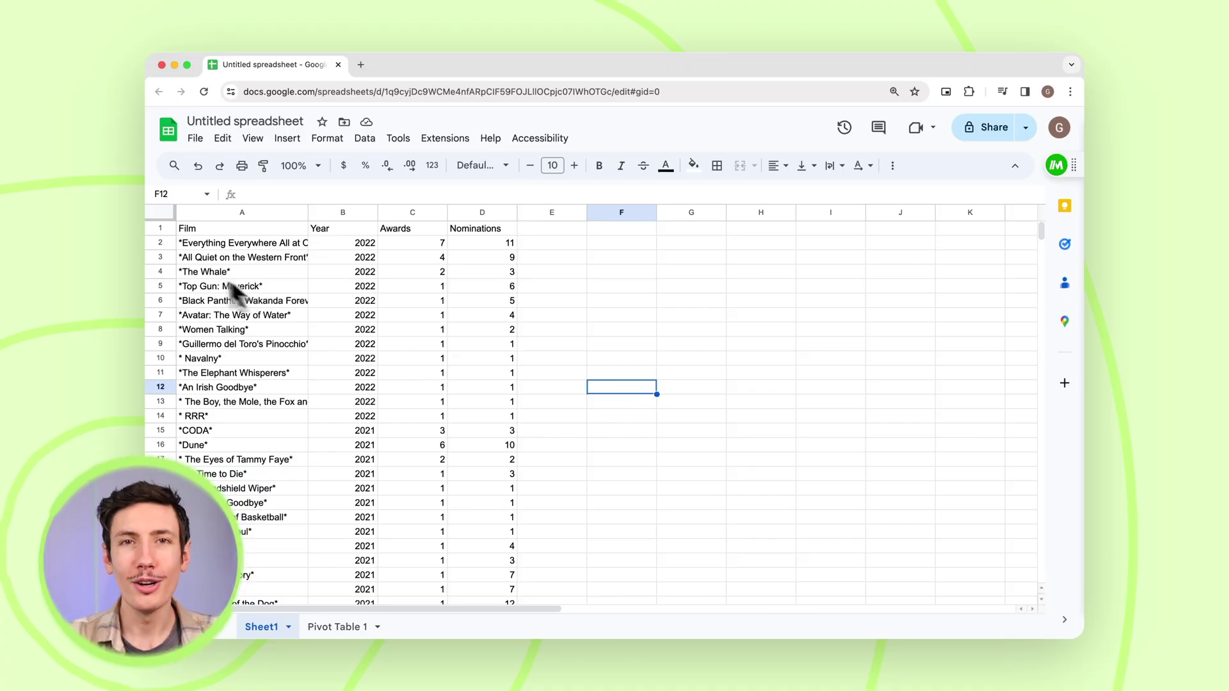
# - Freeze header row 1 and scroll the film list to confirm it stays visible
pyautogui.click(169, 230)
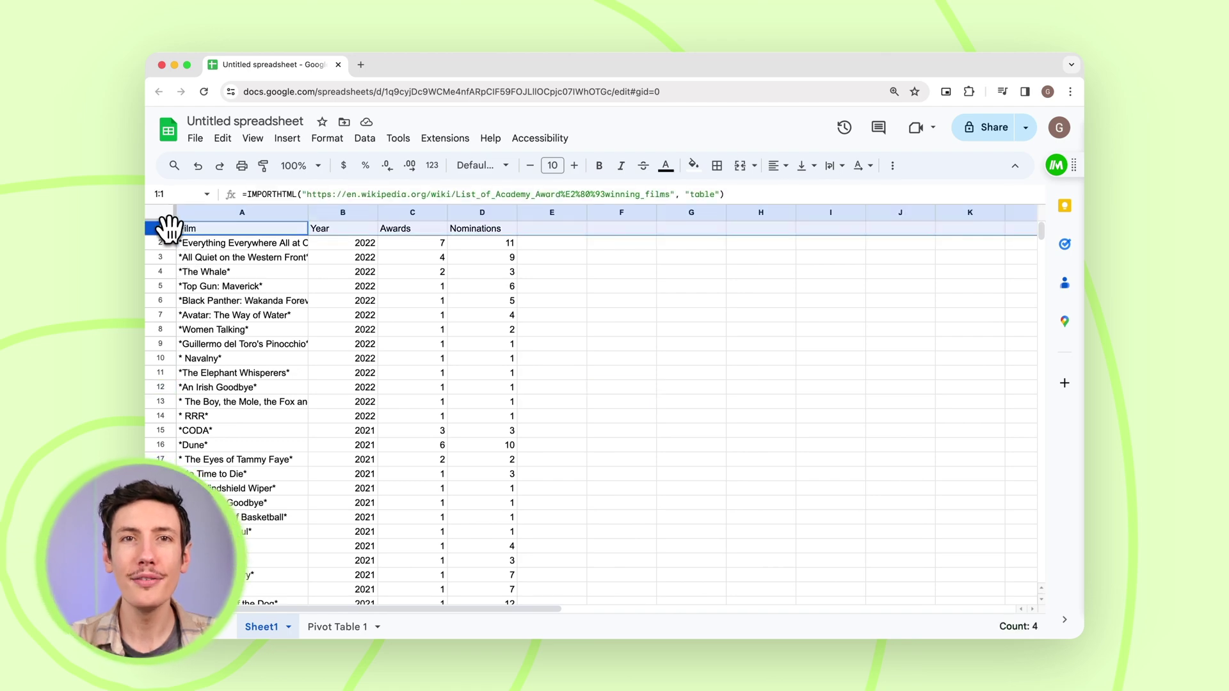
pyautogui.click(253, 138)
pyautogui.moveTo(345, 189)
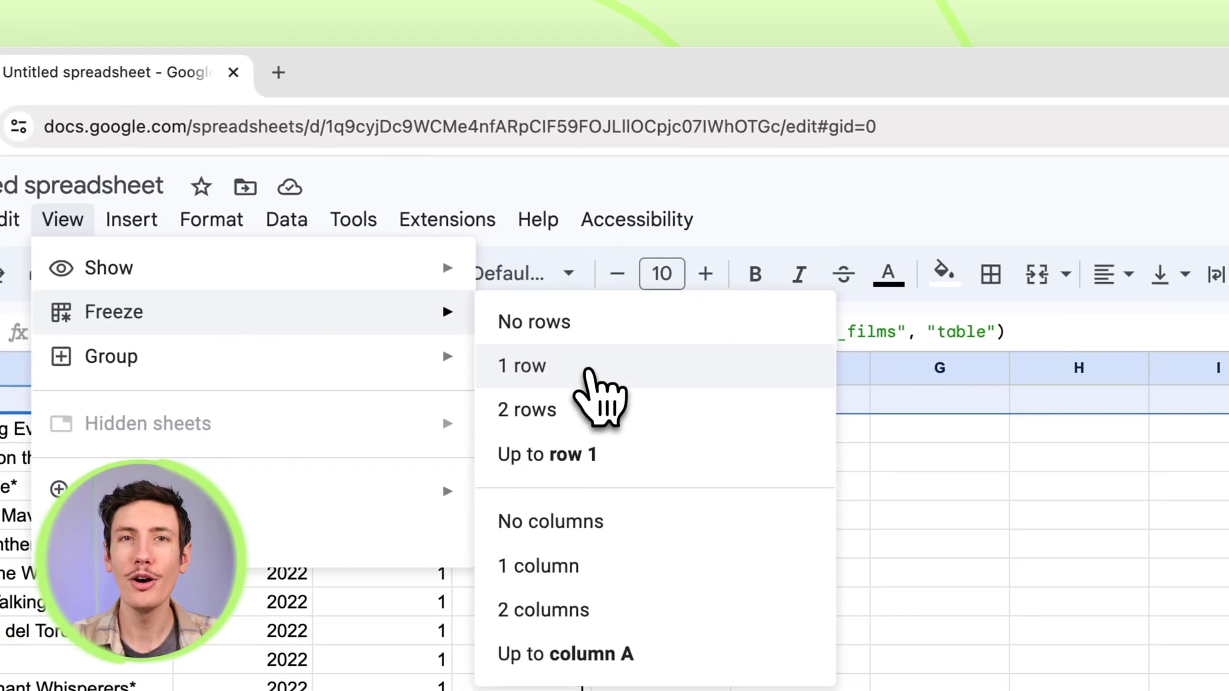
pyautogui.click(616, 386)
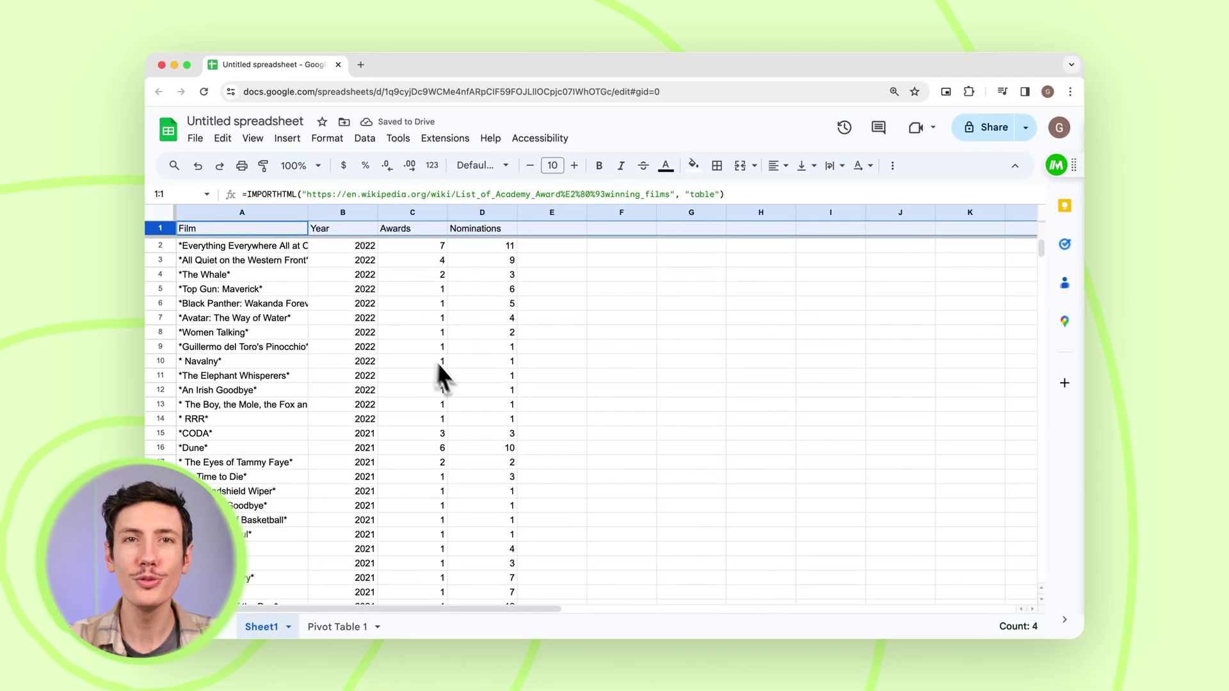
pyautogui.scroll(-10, 453, 377)
pyautogui.scroll(4, 453, 378)
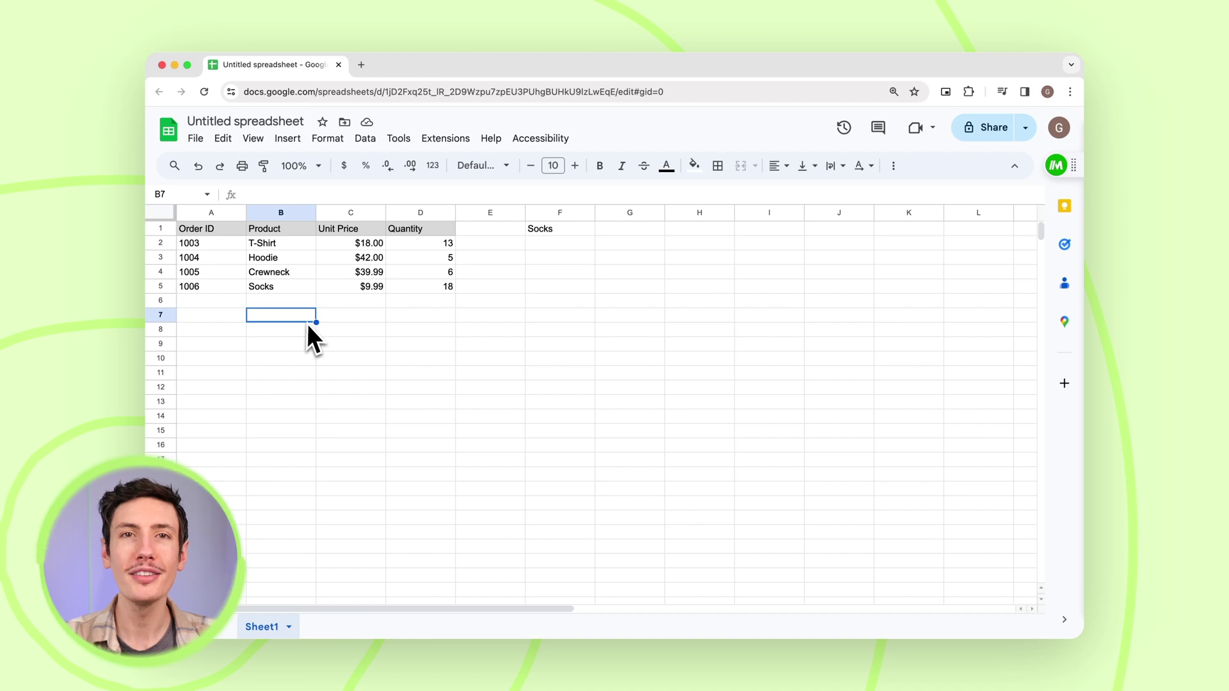
# - Give cell B3 a Dropdown data validation rule containing the item Hoodie
pyautogui.click(286, 261)
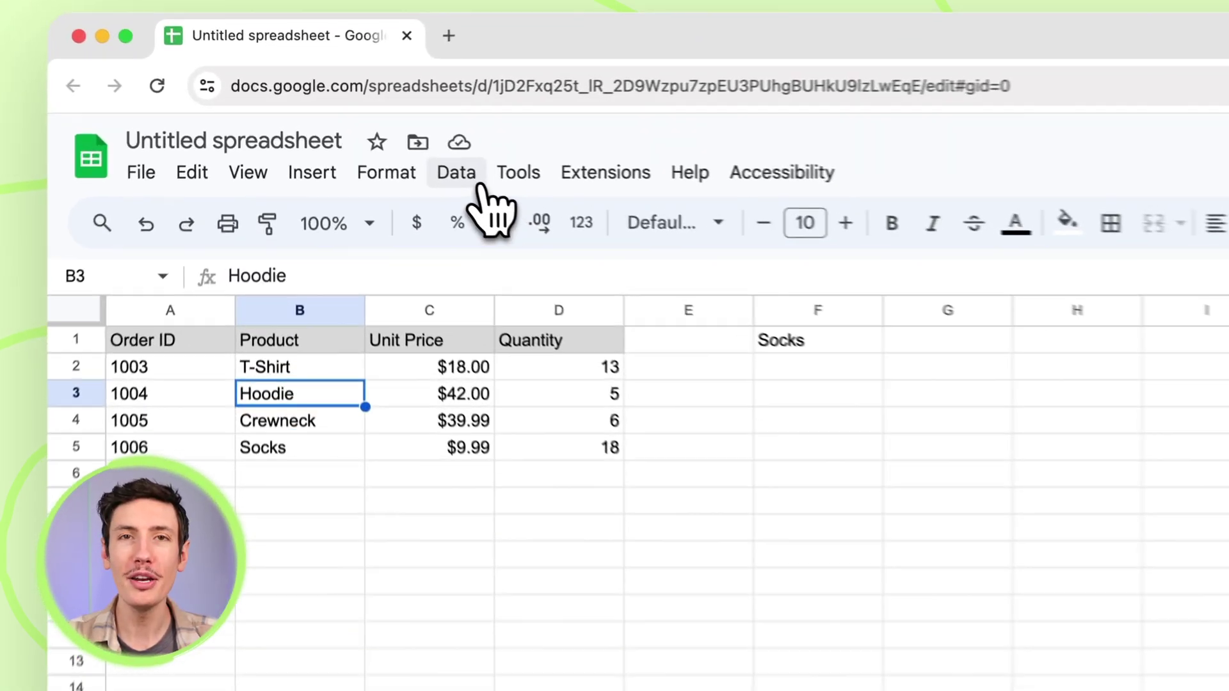
pyautogui.click(458, 173)
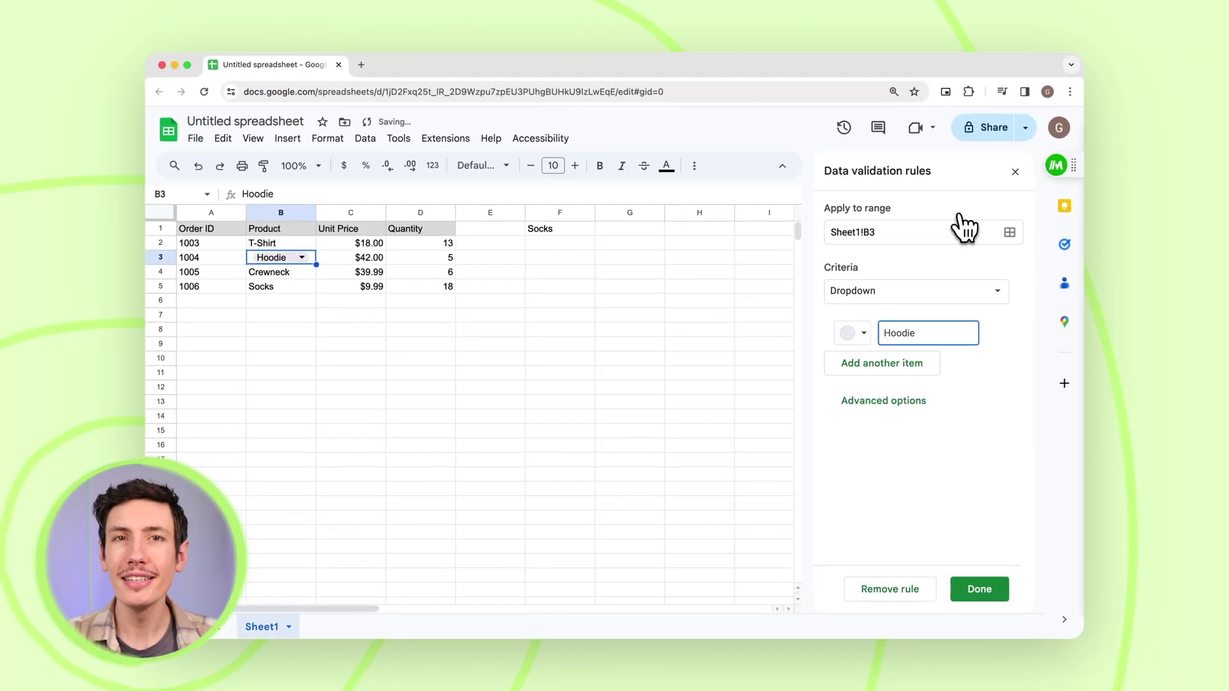
pyautogui.click(926, 292)
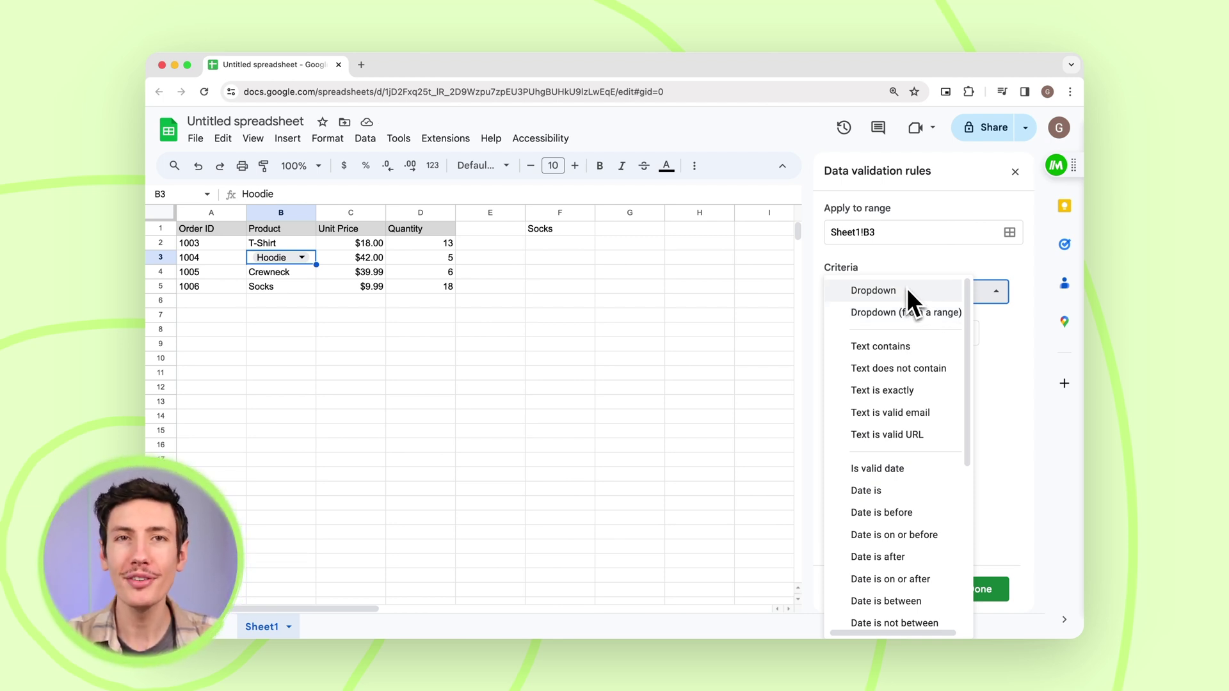
pyautogui.click(908, 289)
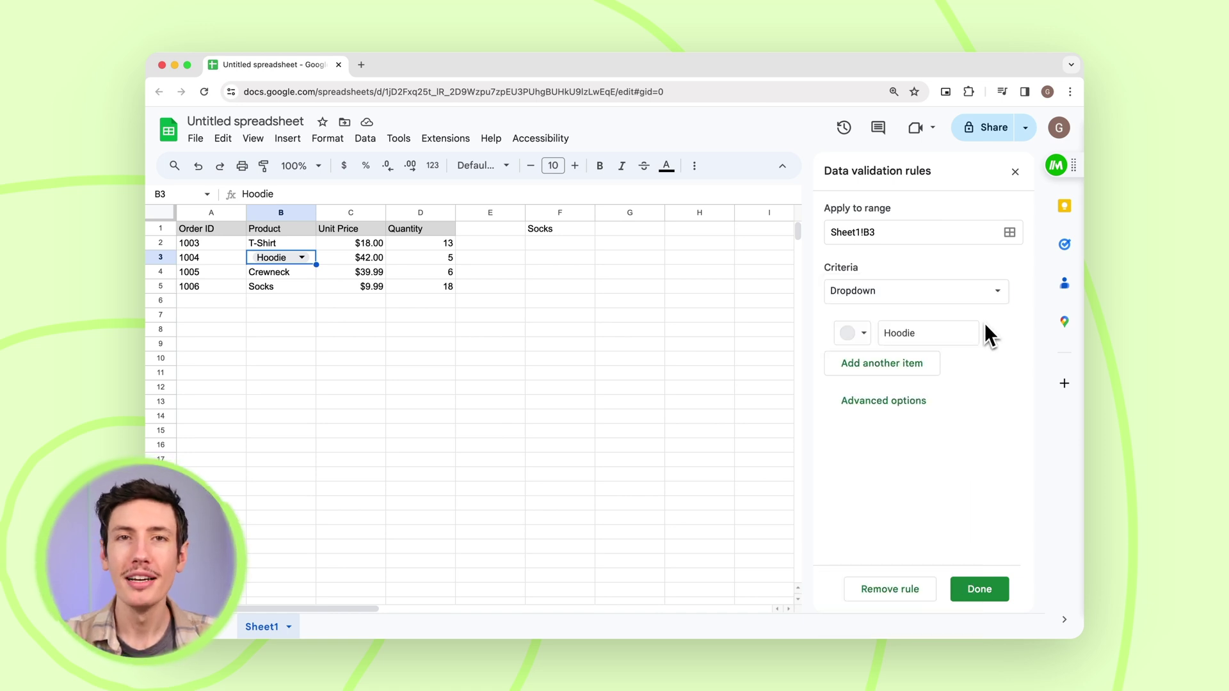
pyautogui.click(987, 583)
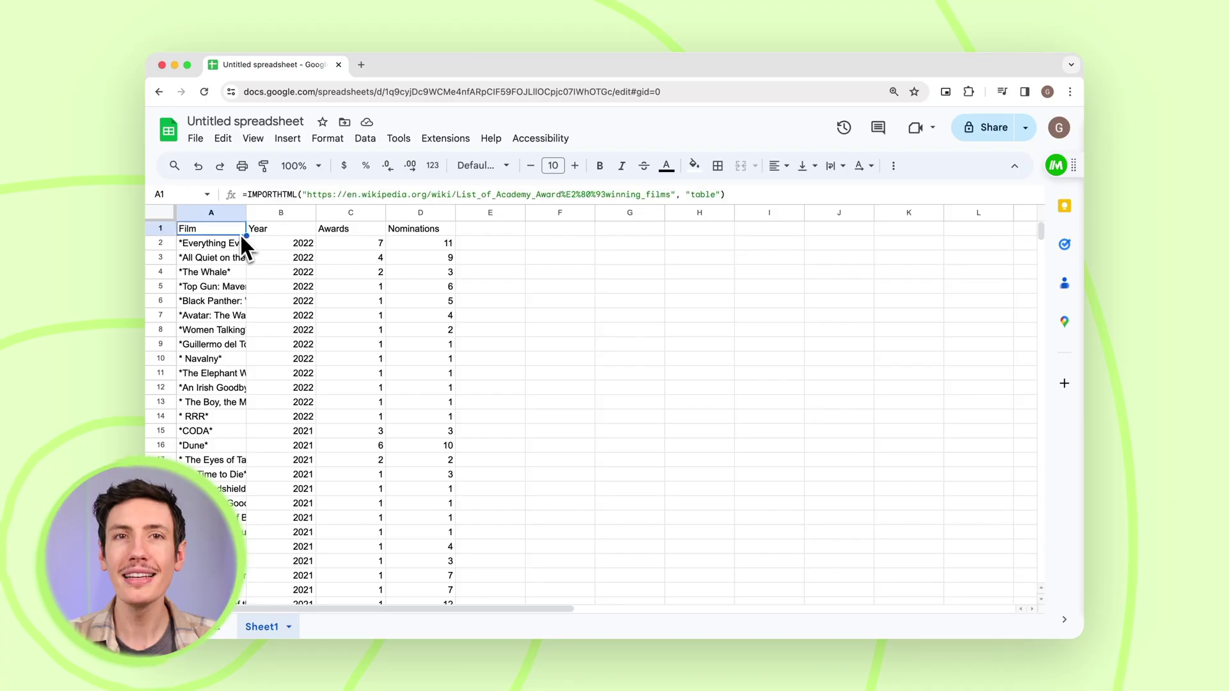
# - Create a pivot table from A1:D1361 on a new sheet, grouping rows by Film and Year
pyautogui.scroll(-20, 240, 234)
pyautogui.keyDown('shift'); pyautogui.click(413, 348); pyautogui.keyUp('shift')
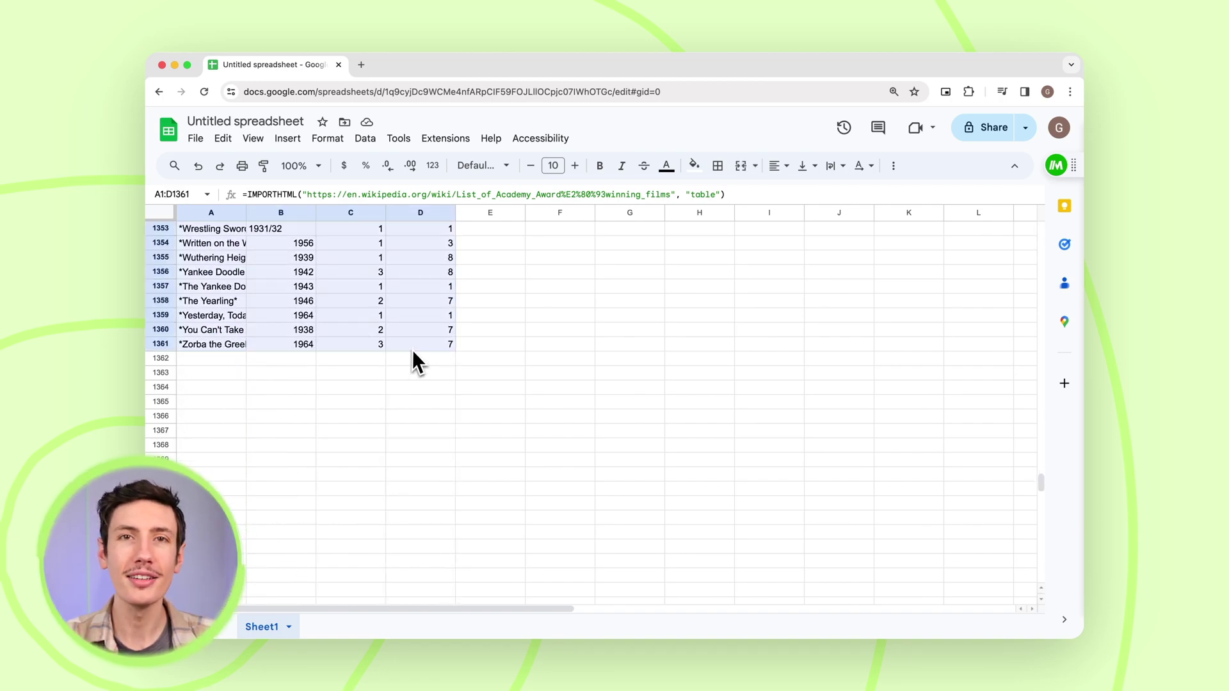
pyautogui.click(299, 141)
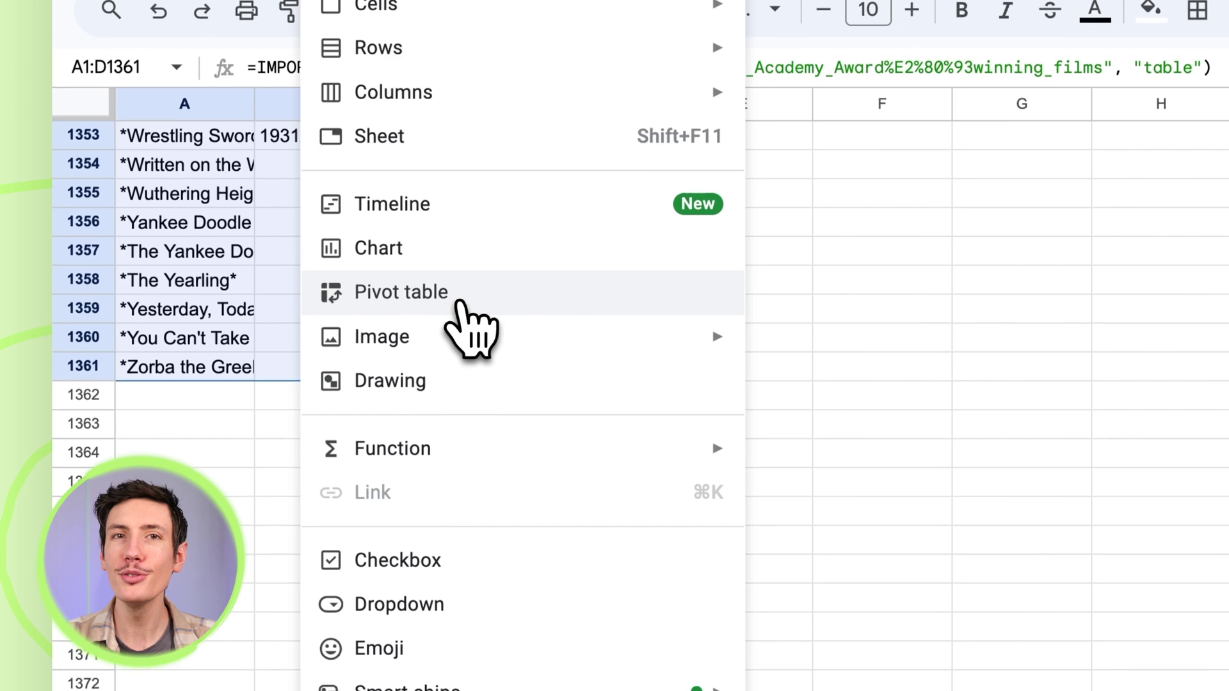
pyautogui.click(459, 301)
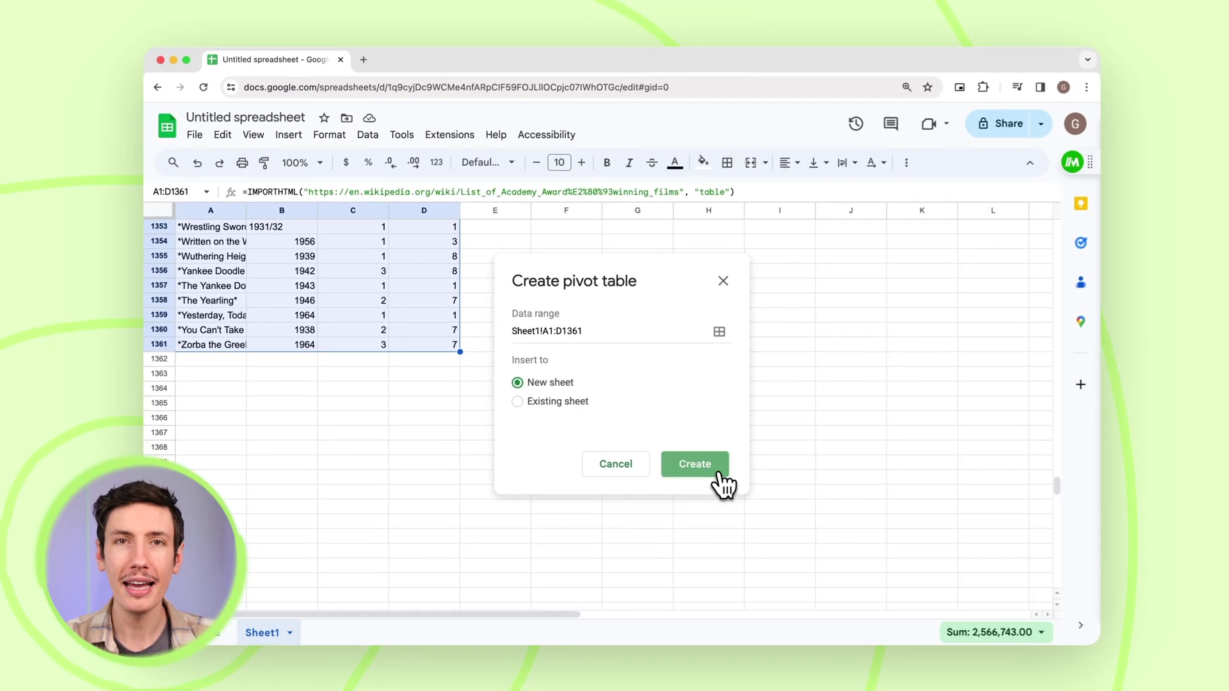
pyautogui.click(1134, 601)
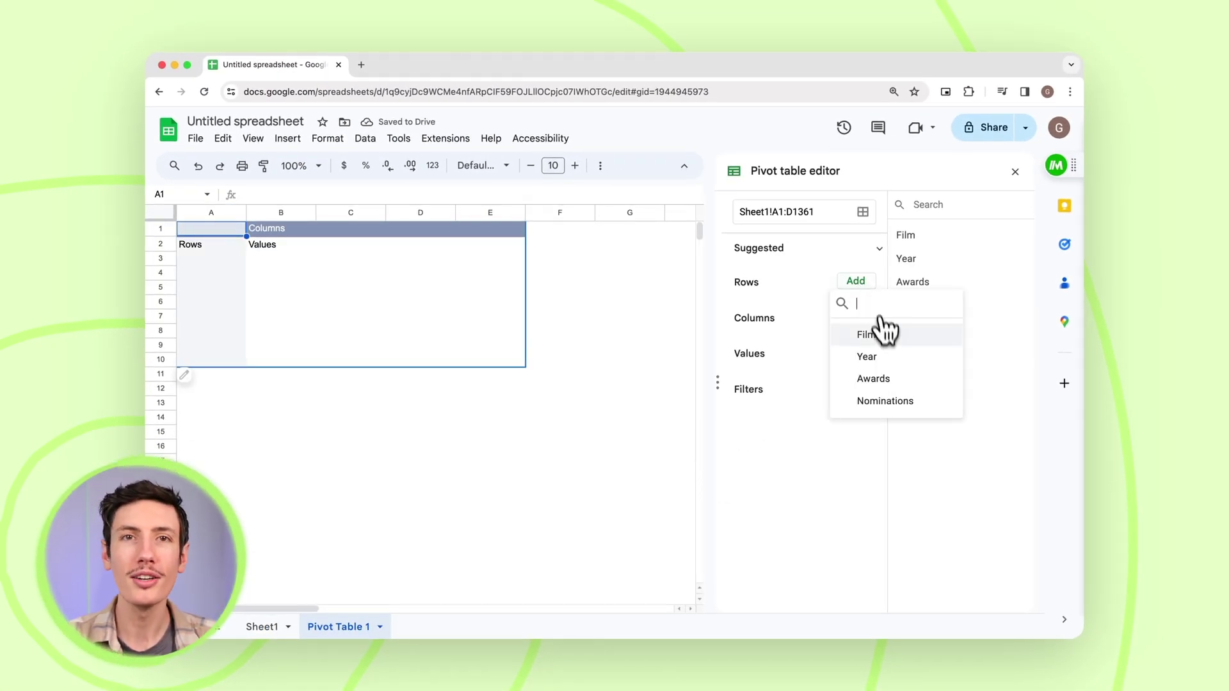
pyautogui.click(887, 332)
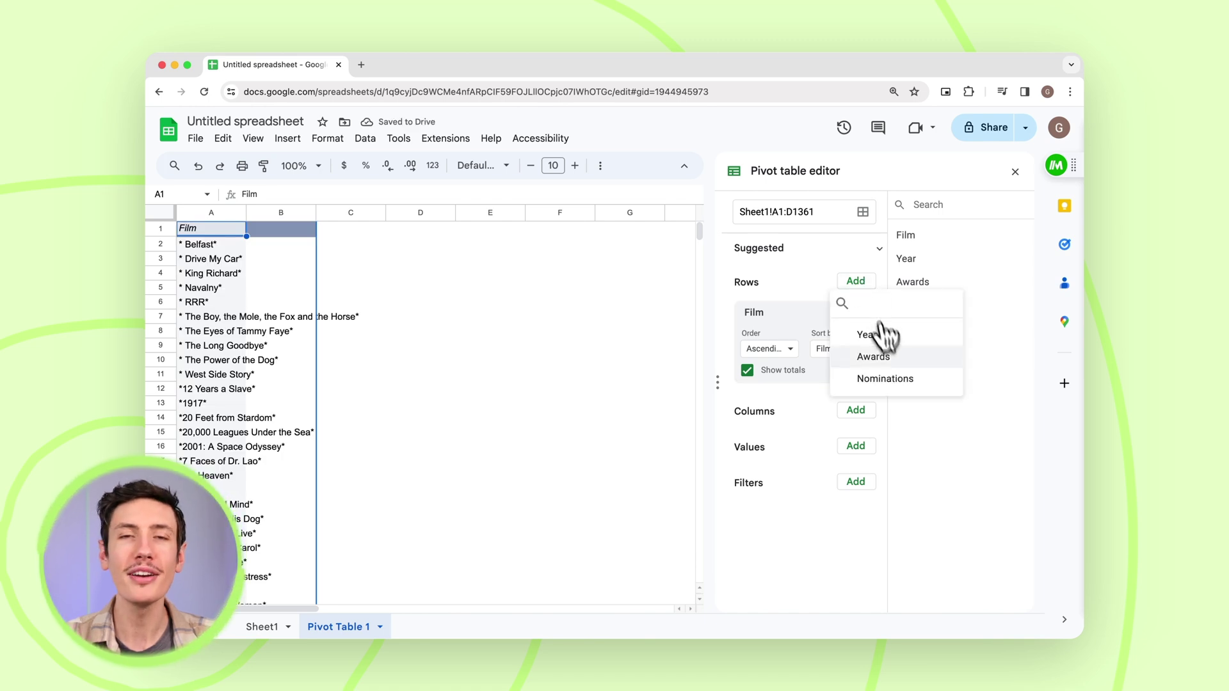
pyautogui.click(883, 337)
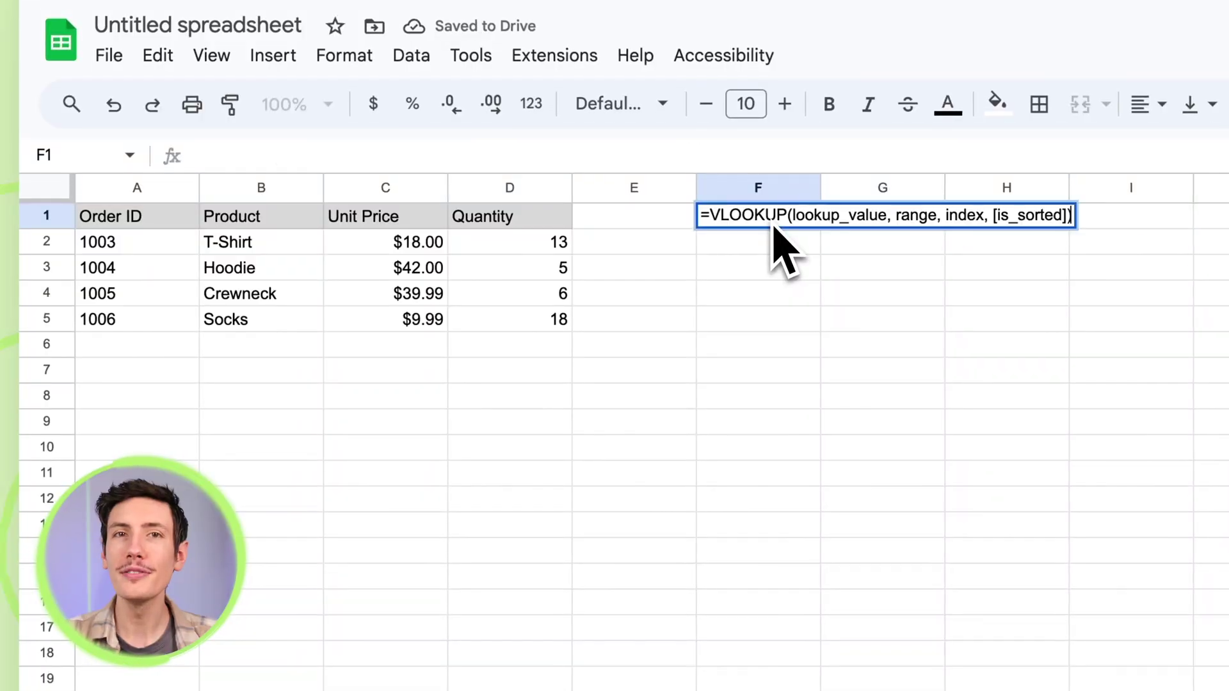
# - Fill F1's VLOOKUP template as =VLOOKUP(1005, A1:B5, 2,) and enter it
pyautogui.moveTo(887, 215); pyautogui.dragTo(787, 216)
pyautogui.press('BackSpace')
pyautogui.write('1005')
pyautogui.click(872, 216)
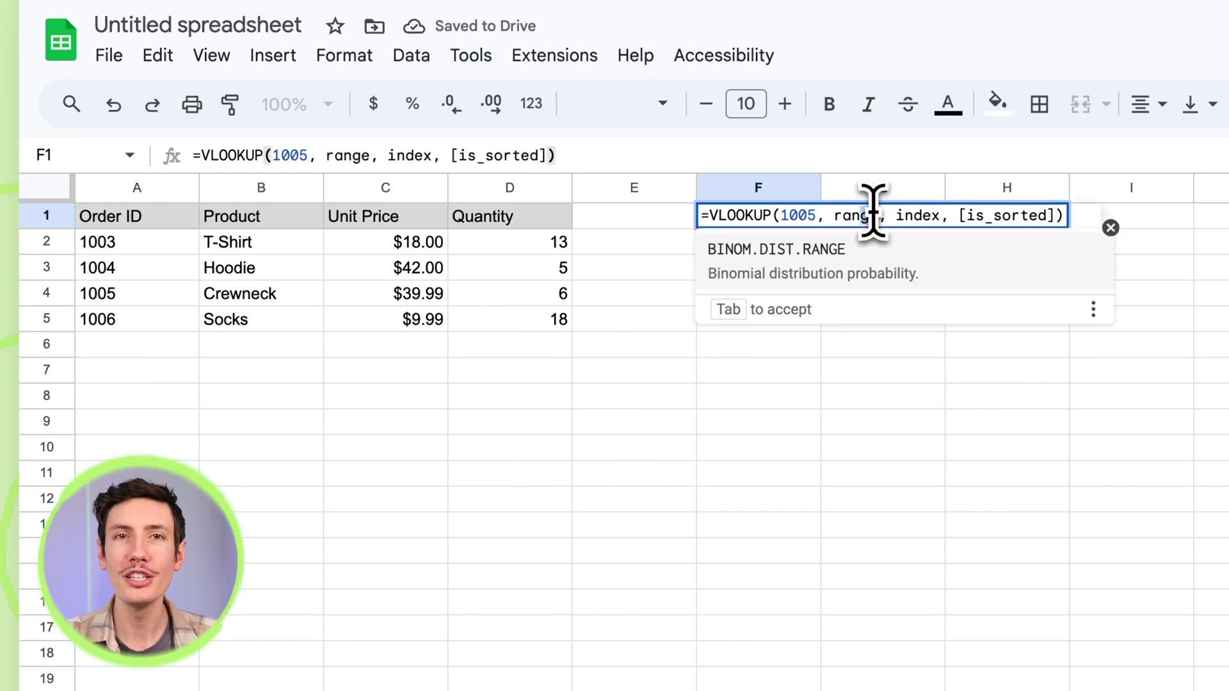
pyautogui.press('BackSpace')
pyautogui.press('BackSpace')
pyautogui.press('BackSpace')
pyautogui.press('BackSpace')
pyautogui.press('BackSpace')
pyautogui.write('A1:B5')
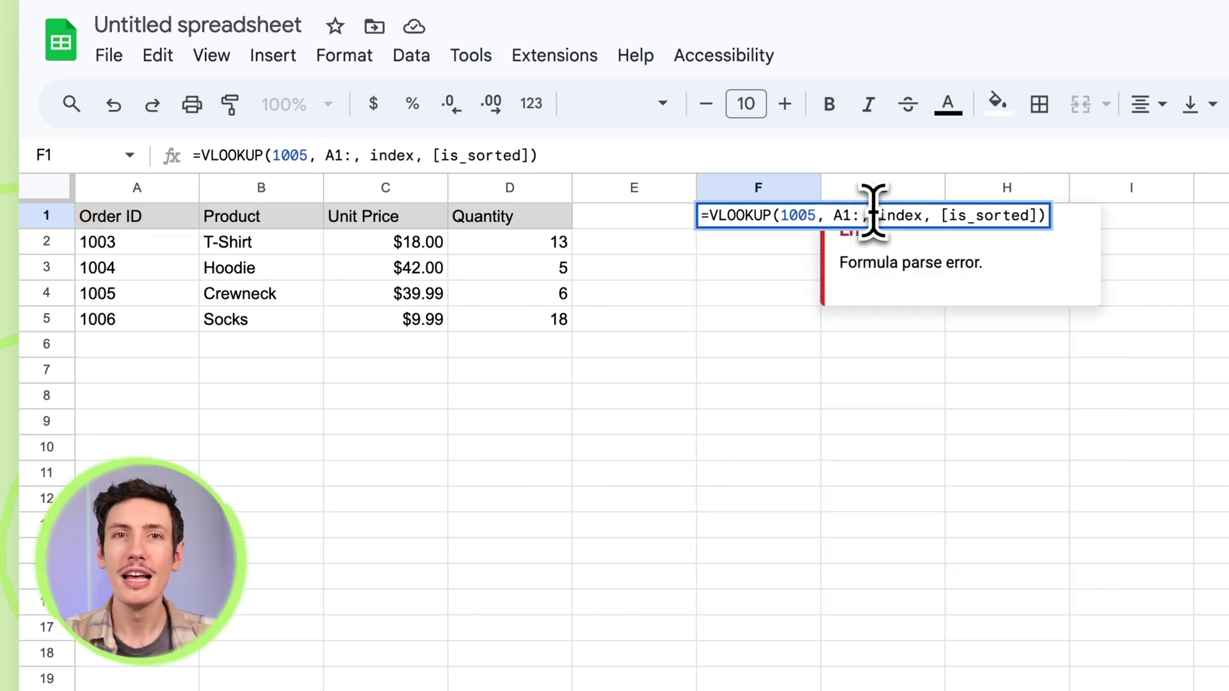
pyautogui.doubleClick(917, 216)
pyautogui.write('2')
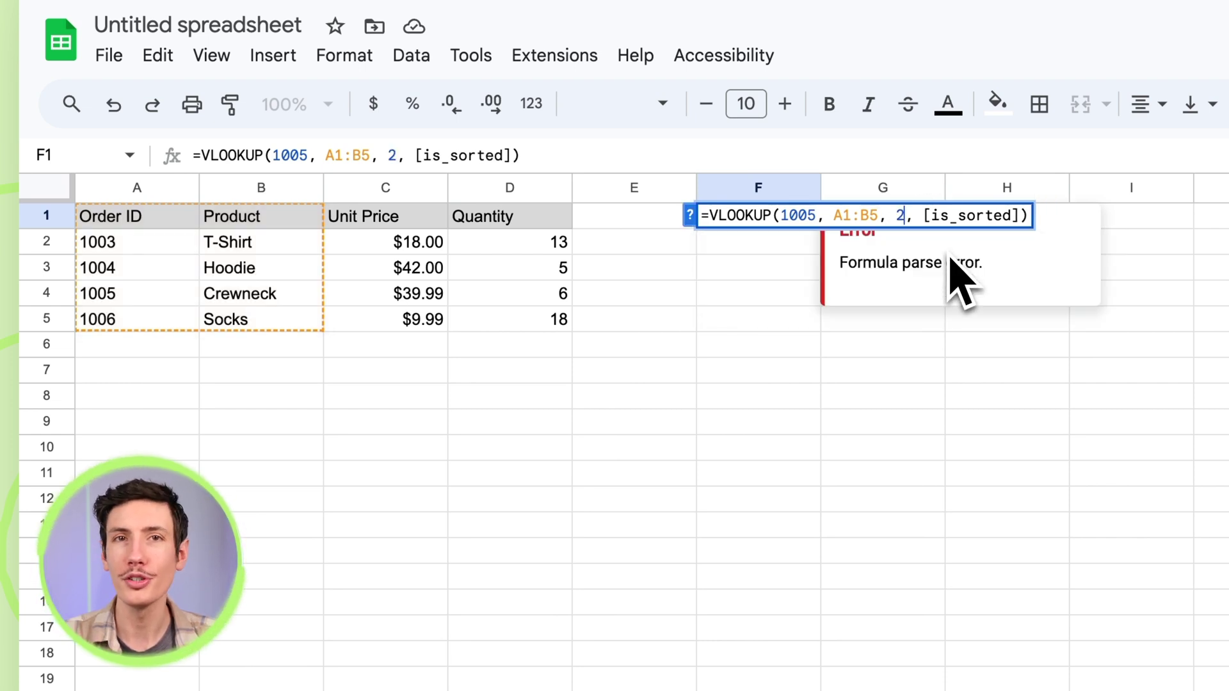
pyautogui.moveTo(923, 215); pyautogui.dragTo(1008, 216)
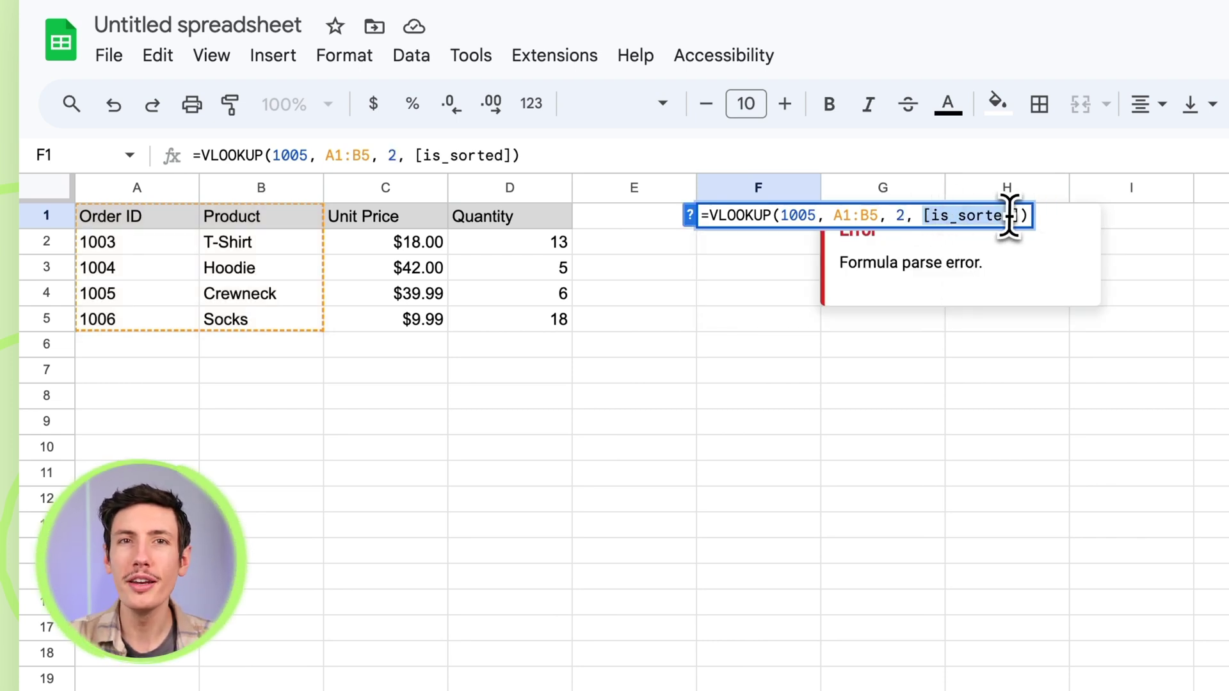
pyautogui.press('BackSpace')
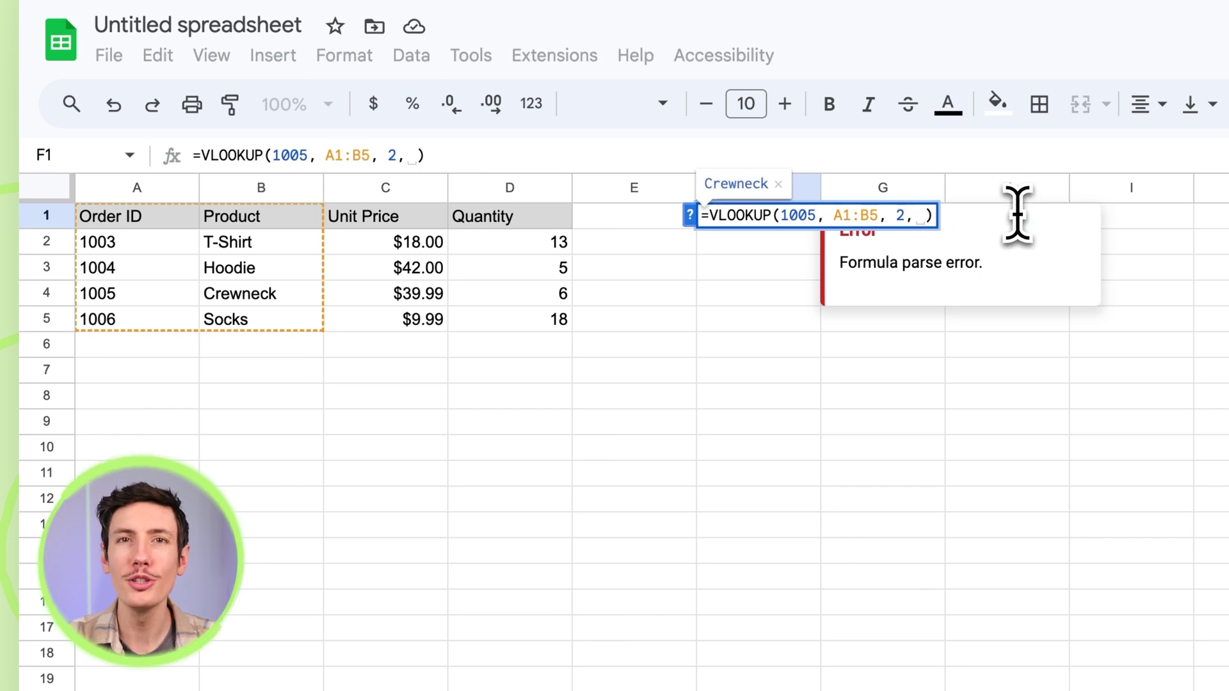
pyautogui.press('Return')
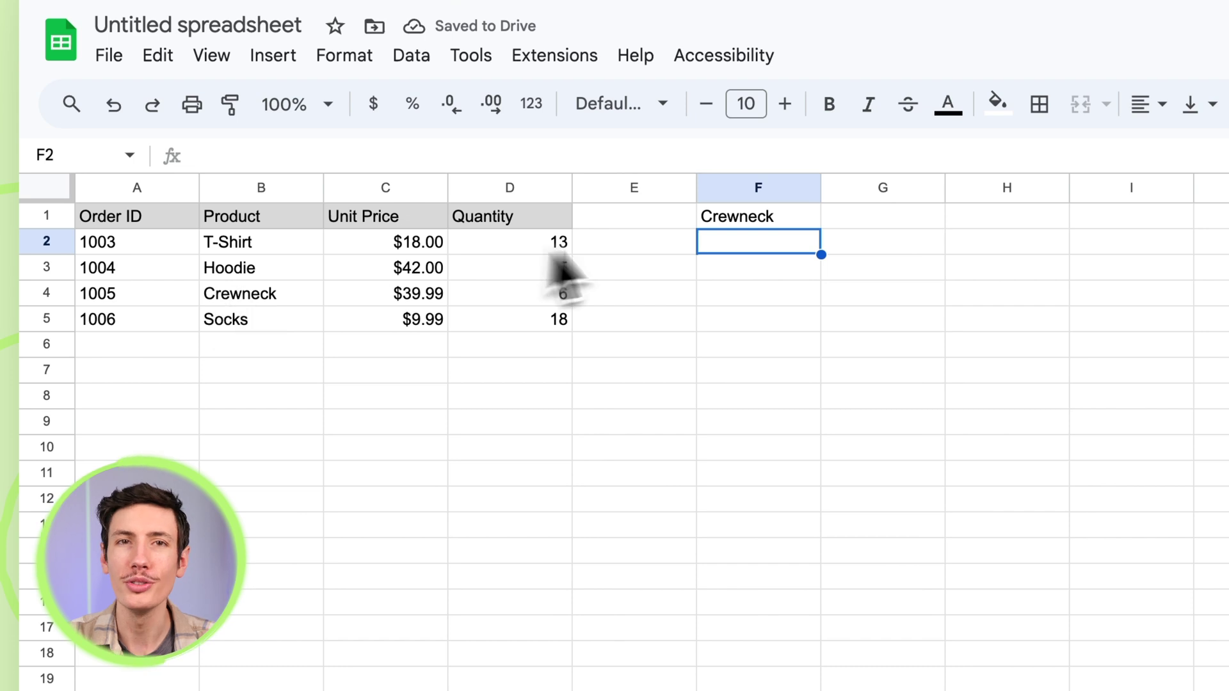
# - Change F1's lookup value from 1005 to 1006 so it returns Socks
pyautogui.click(765, 217)
pyautogui.doubleClick(773, 221)
pyautogui.click(812, 216)
pyautogui.press('BackSpace')
pyautogui.write('4, A1:B5, 2,)')
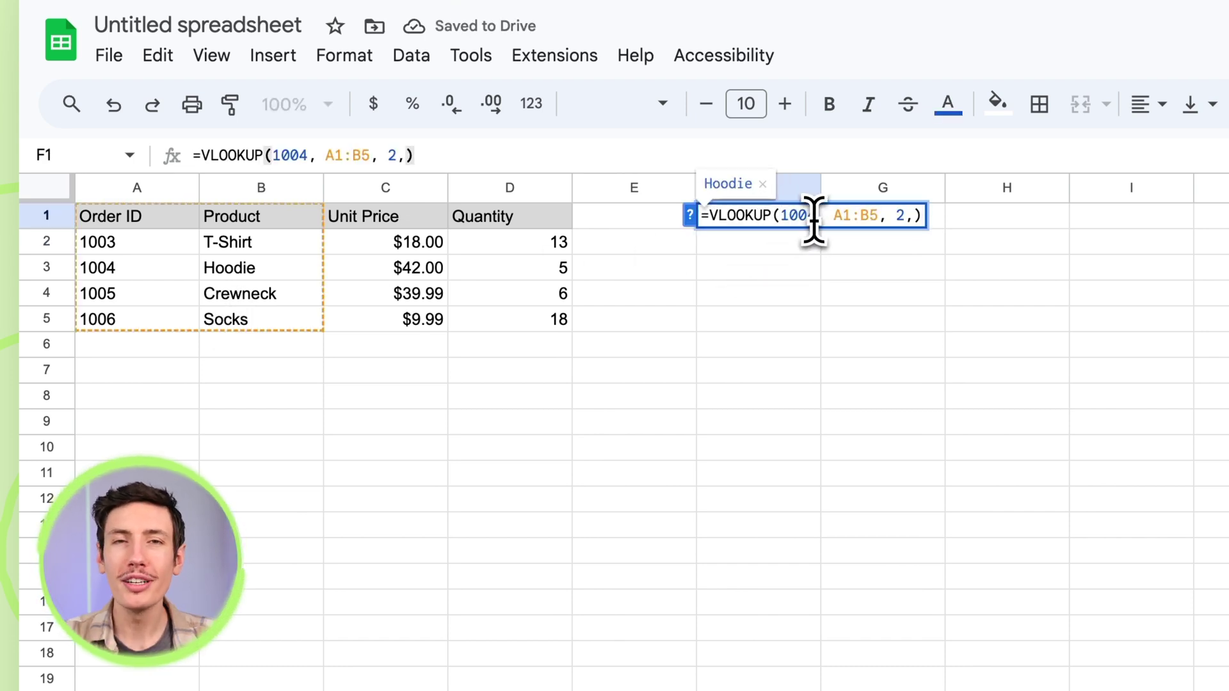
pyautogui.press('BackSpace')
pyautogui.write('6')
pyautogui.press('Return')
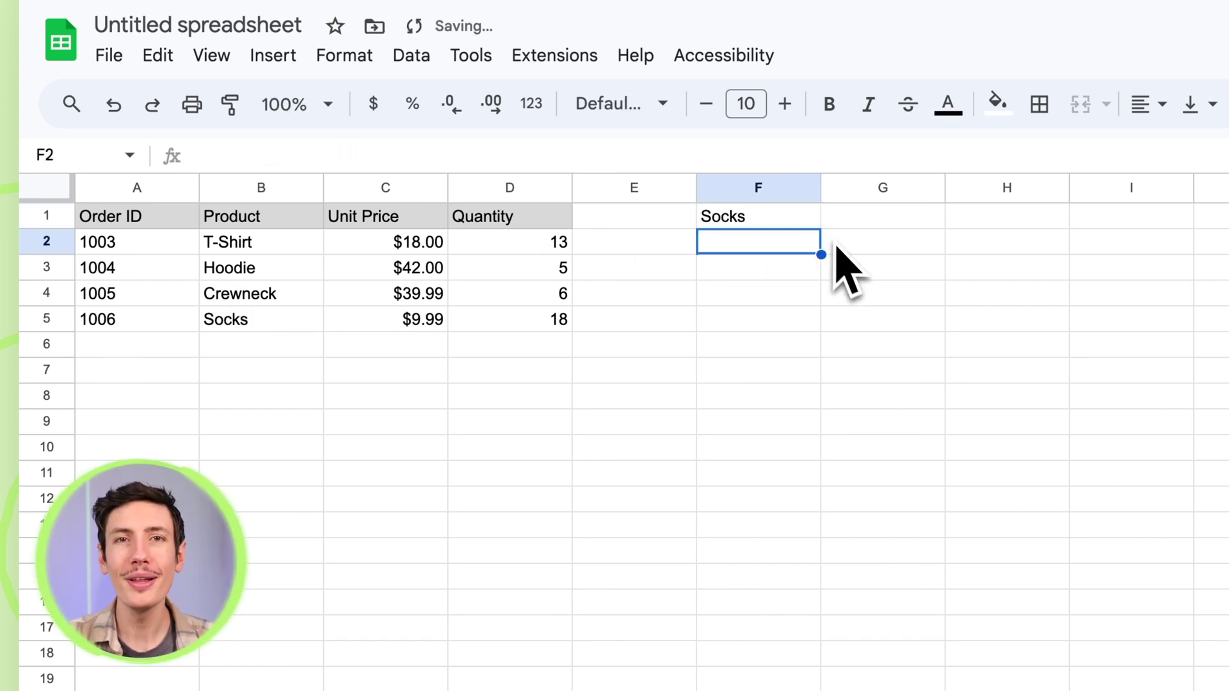